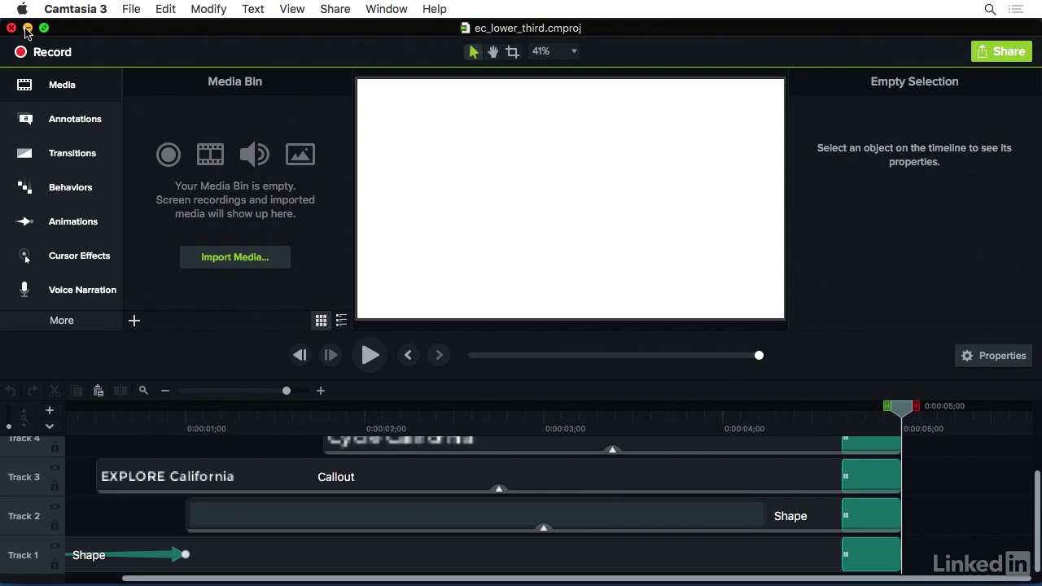
Minimise the lower third project window and open the _Camtasia Library Folder from the desktop.
{"action": "left_click", "coordinate": [28, 27]}
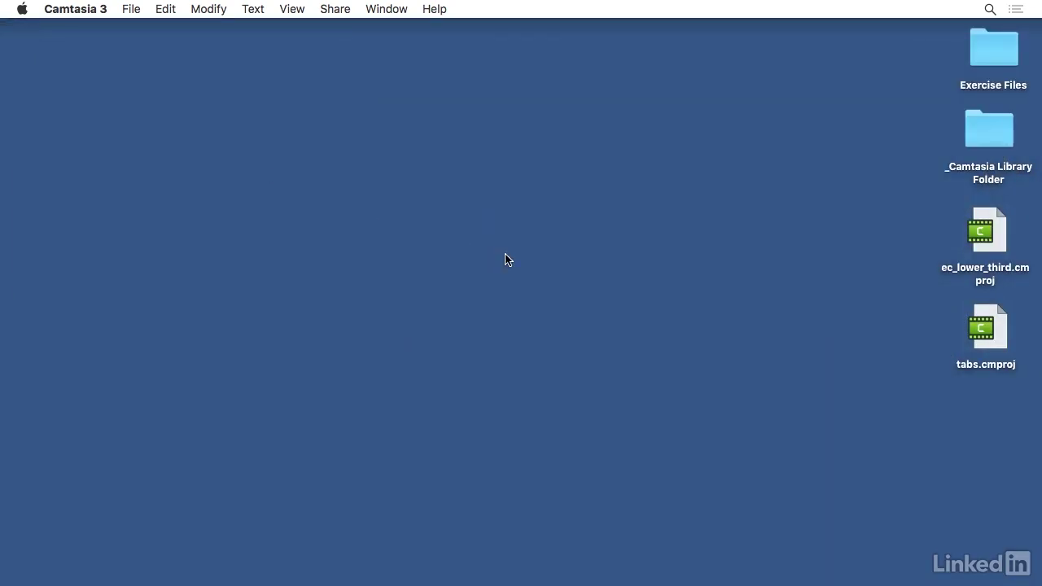
{"action": "left_click", "coordinate": [505, 260]}
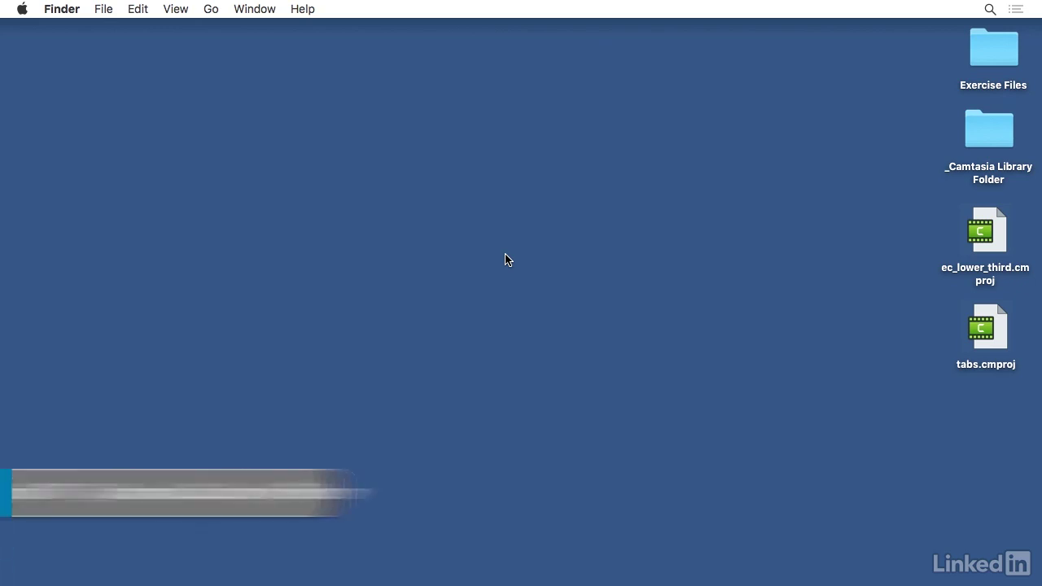
{"action": "double_click", "coordinate": [987, 129]}
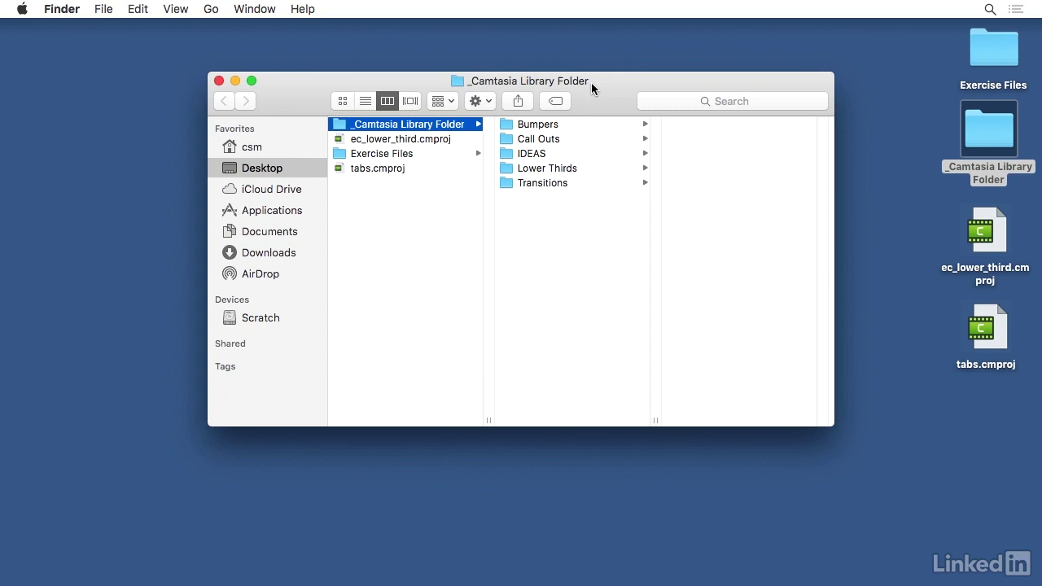
Look through the library's Bumpers, Call Outs, IDEAS, Lower Thirds and Transitions folders and preview the ec_basic_lower_third.cmproj file.
{"action": "left_click", "coordinate": [574, 124]}
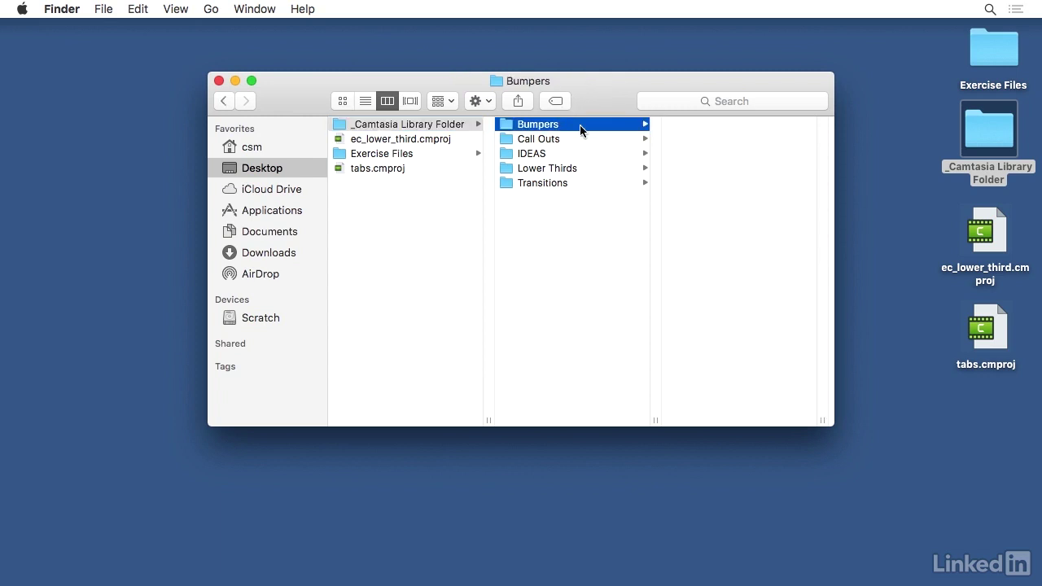
{"action": "left_click", "coordinate": [579, 140]}
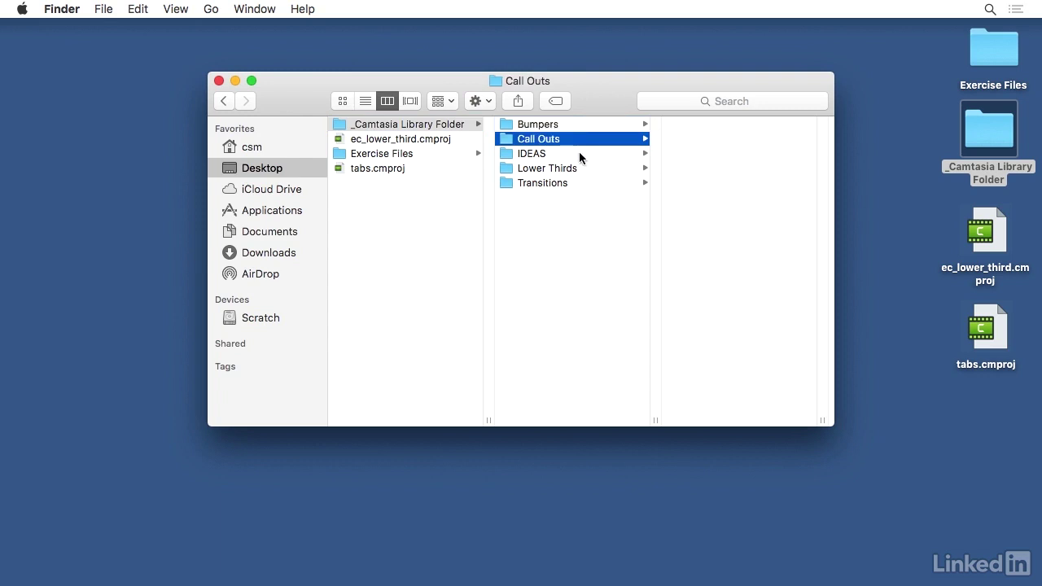
{"action": "left_click", "coordinate": [580, 157]}
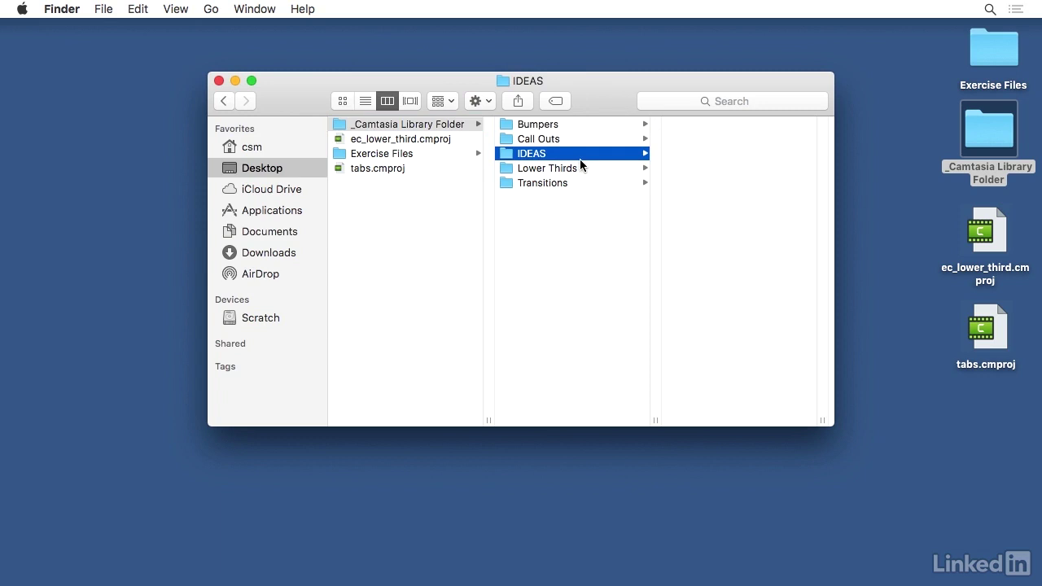
{"action": "left_click", "coordinate": [577, 169]}
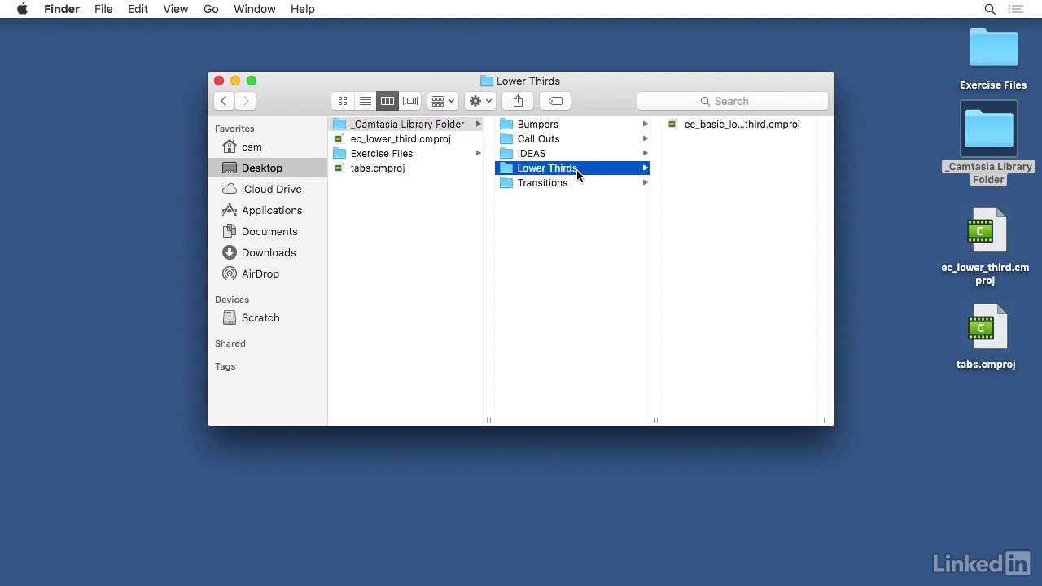
{"action": "left_click", "coordinate": [578, 184]}
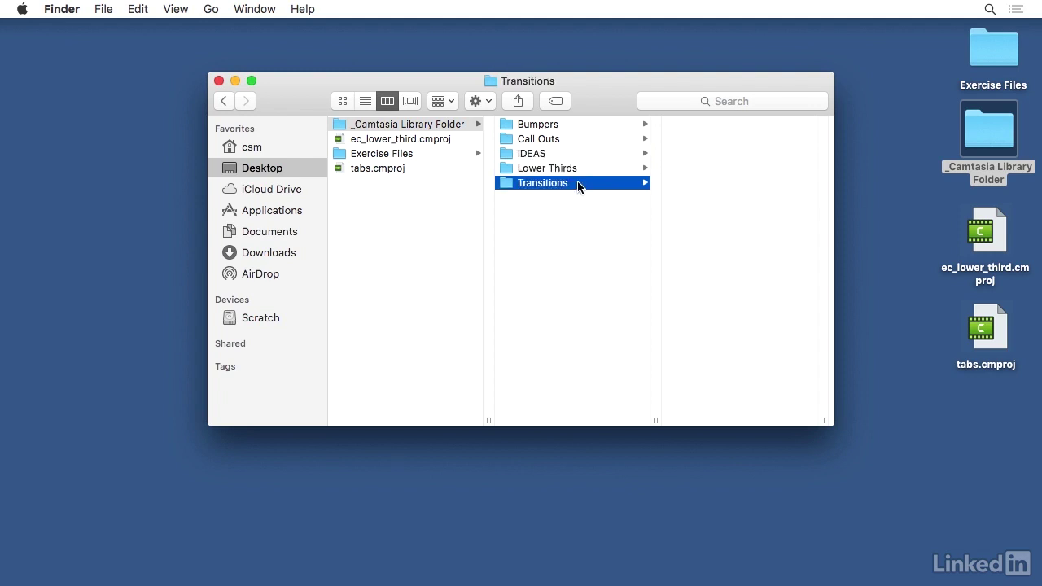
{"action": "left_click", "coordinate": [581, 171]}
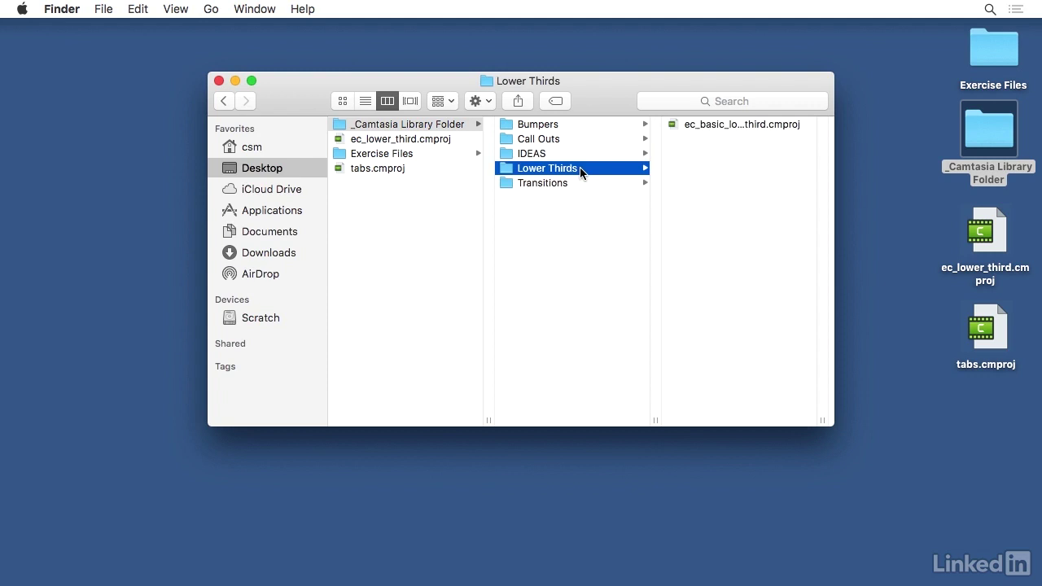
{"action": "left_click", "coordinate": [737, 124]}
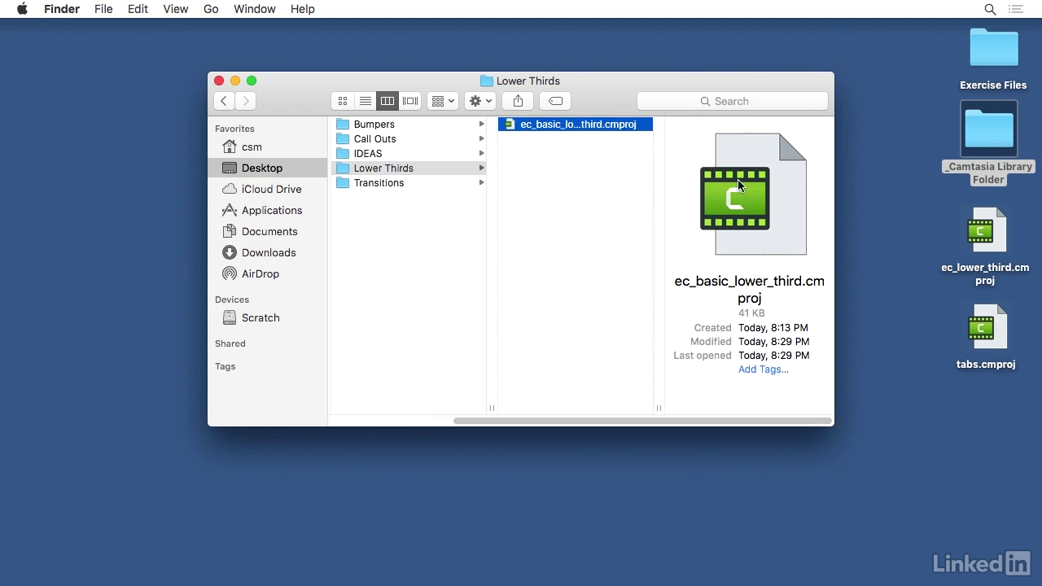
Restore the ec_lower_third project and group all the clips on Tracks 1 to 4.
{"action": "mouse_move", "coordinate": [715, 574]}
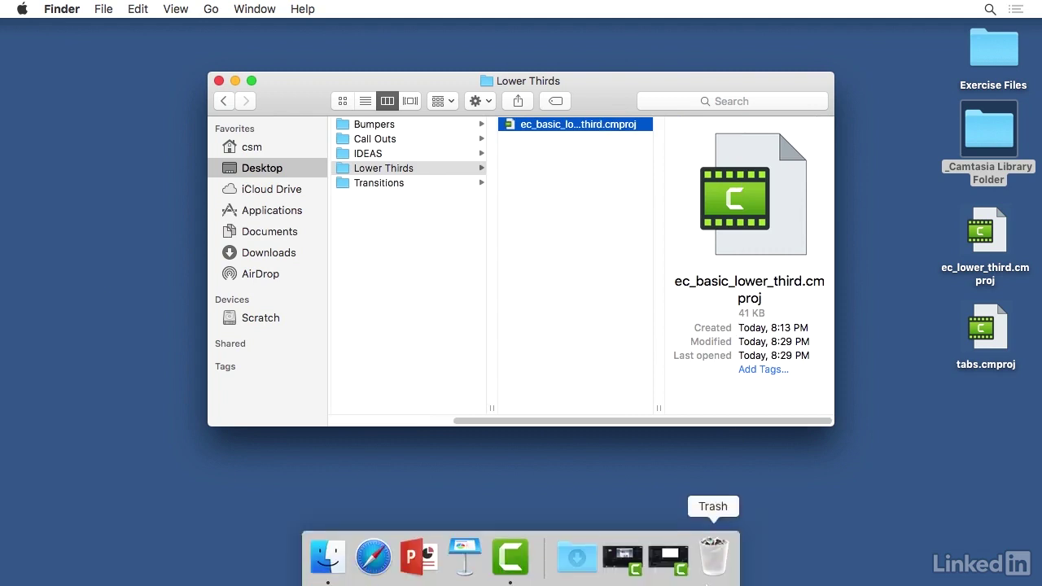
{"action": "left_click", "coordinate": [675, 560]}
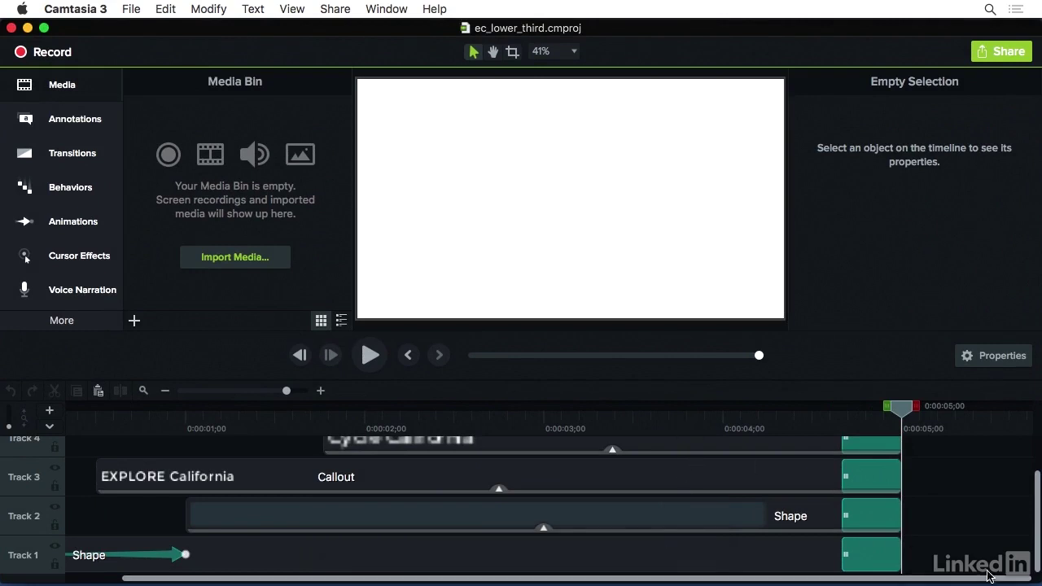
{"action": "left_click_drag", "start_coordinate": [920, 558], "coordinate": [789, 447]}
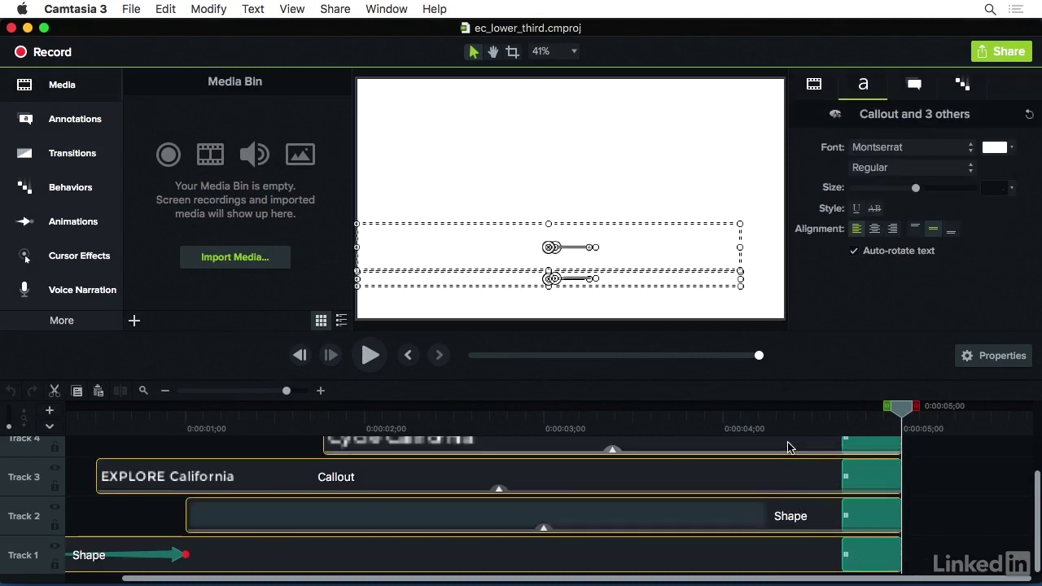
{"action": "left_click", "coordinate": [174, 8]}
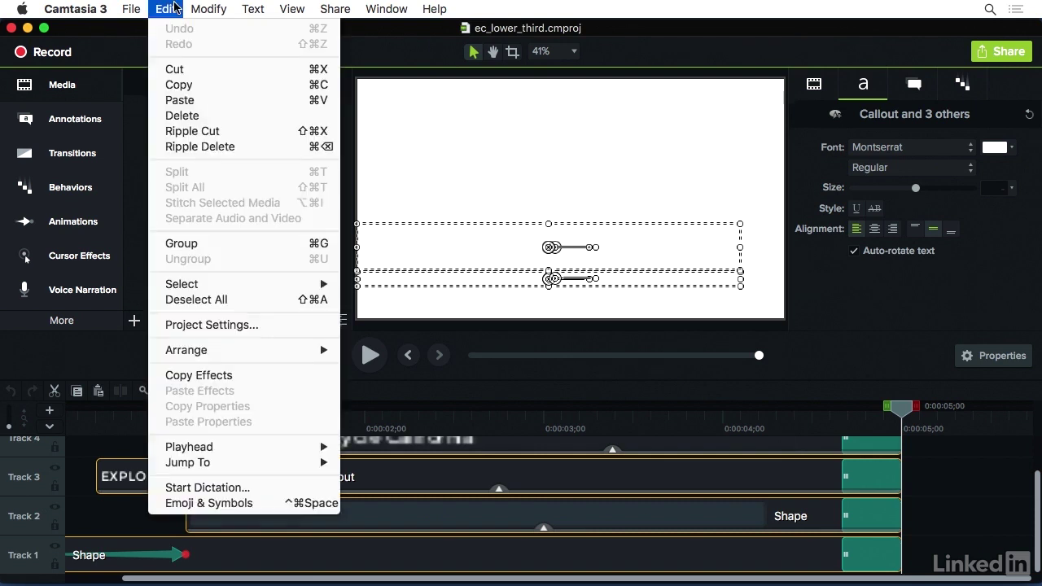
{"action": "left_click", "coordinate": [228, 244]}
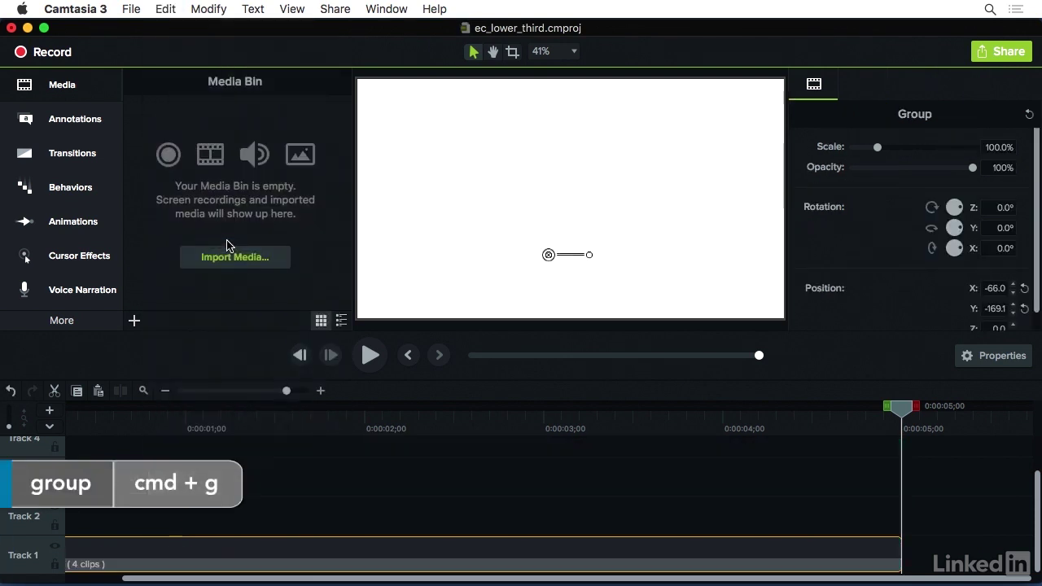
Rename the new group on Track 1 as lower_third.
{"action": "right_click", "coordinate": [188, 553]}
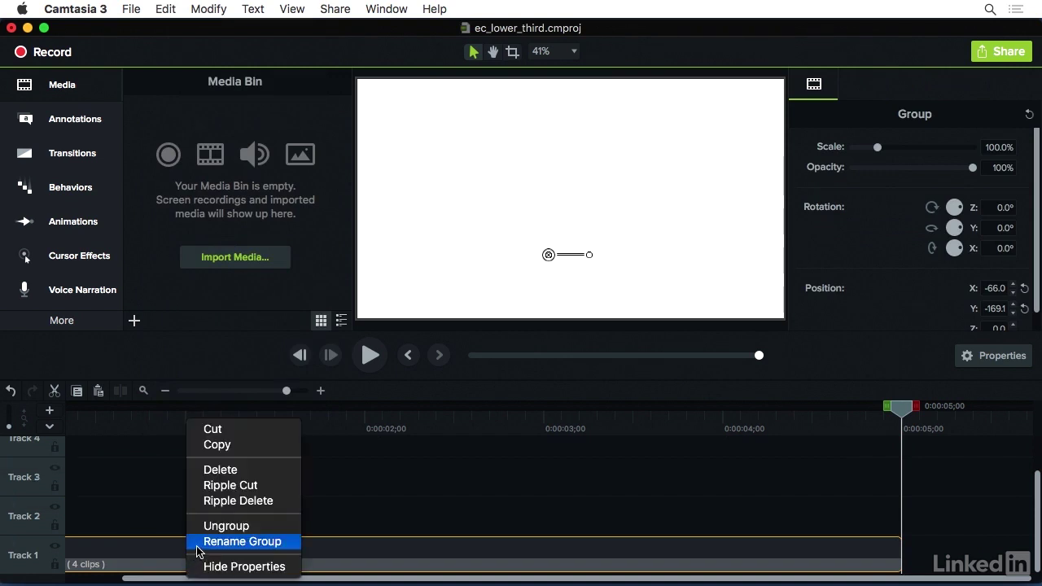
{"action": "left_click", "coordinate": [198, 545]}
{"action": "type", "text": "lo"}
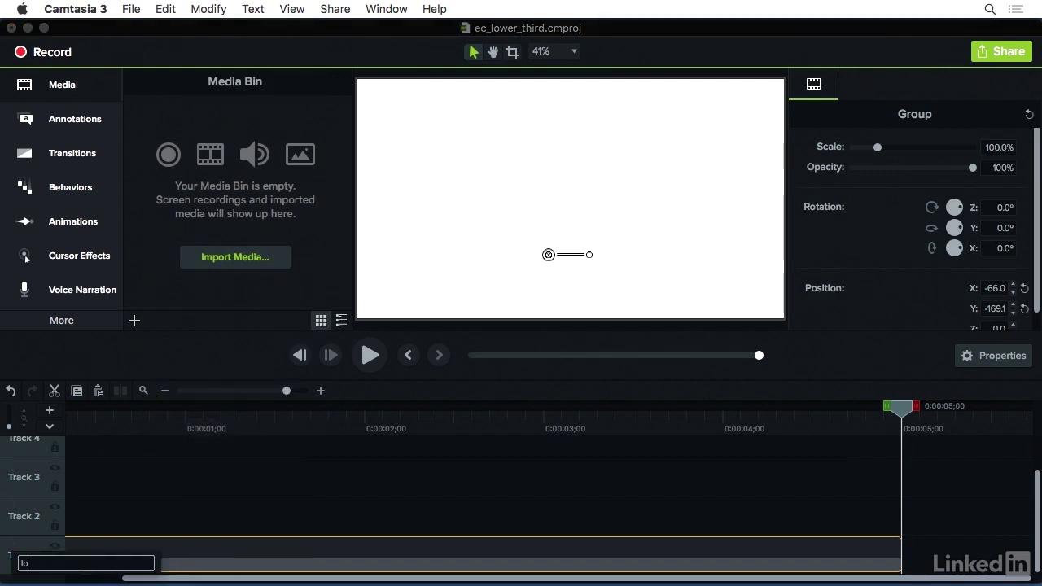
{"action": "type", "text": "wer_third"}
{"action": "key", "text": "Return"}
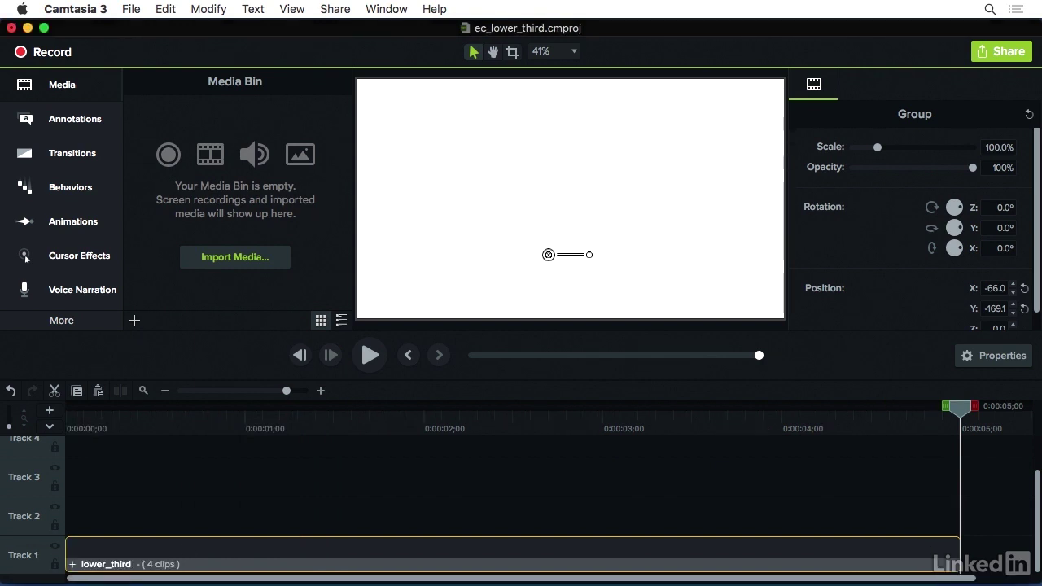
Save a copy of the project as ec_lower_third_60_black_grey in the Lower Thirds folder of _Camtasia Library Folder.
{"action": "left_click", "coordinate": [131, 8]}
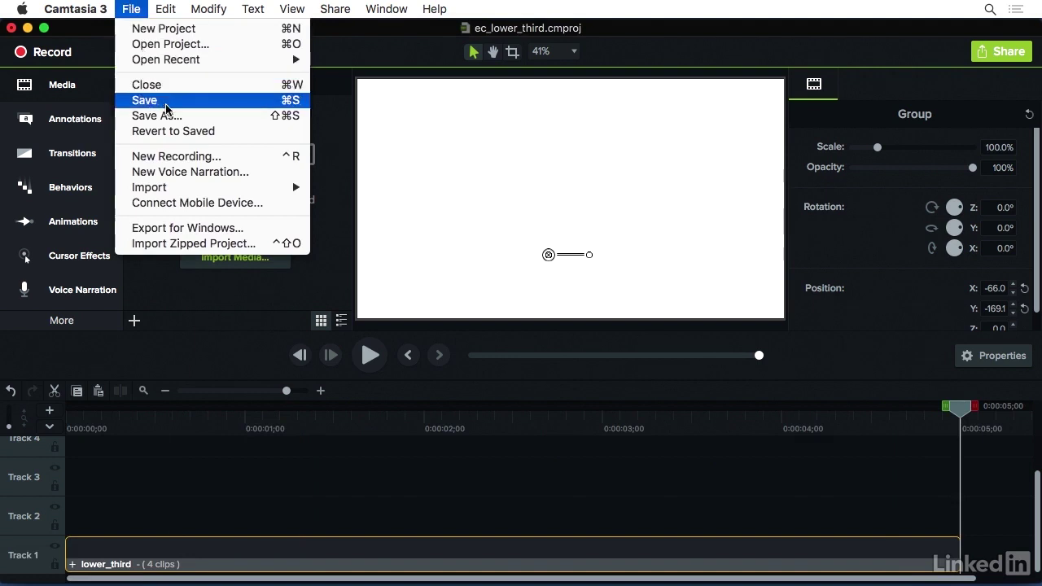
{"action": "left_click", "coordinate": [172, 114]}
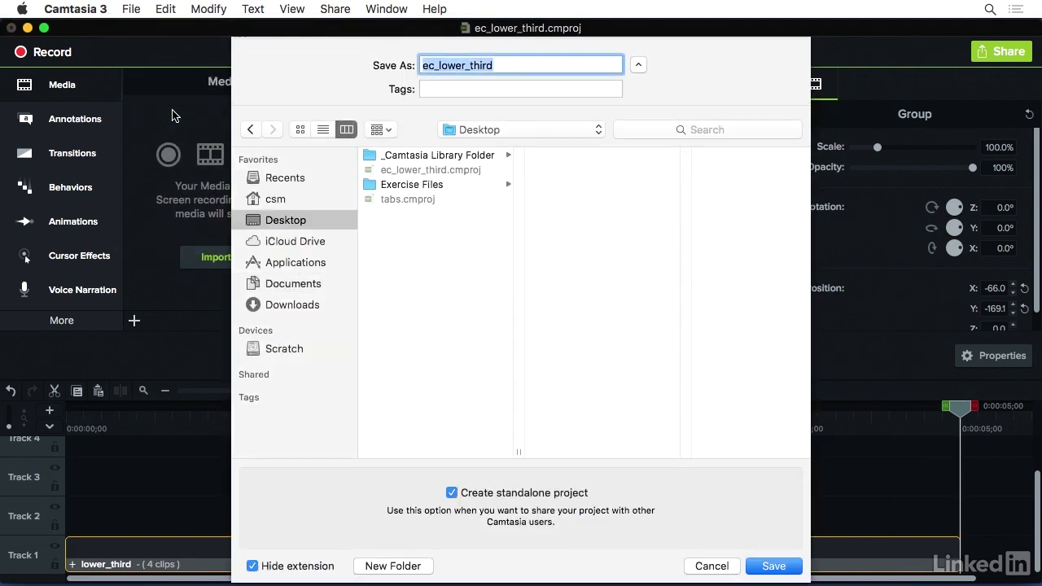
{"action": "left_click", "coordinate": [405, 157]}
{"action": "left_click", "coordinate": [564, 198]}
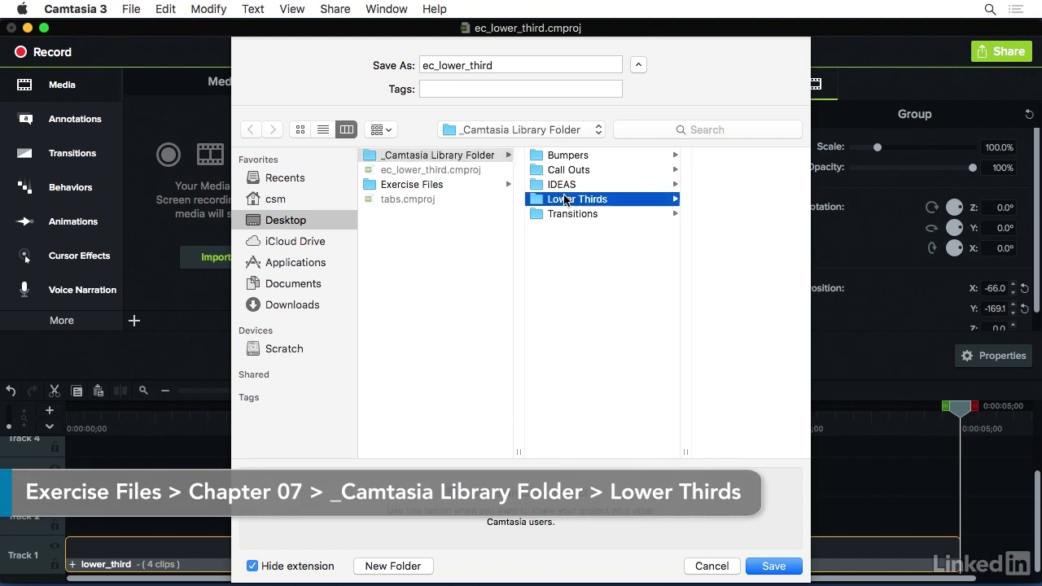
{"action": "left_click", "coordinate": [500, 65]}
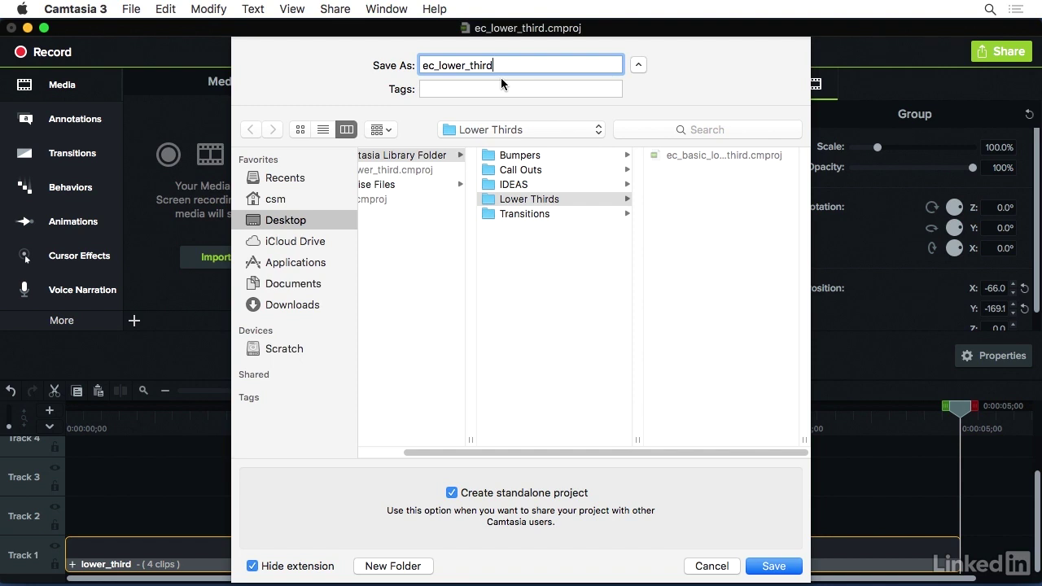
{"action": "type", "text": "_60_black_grey"}
{"action": "left_click", "coordinate": [768, 569]}
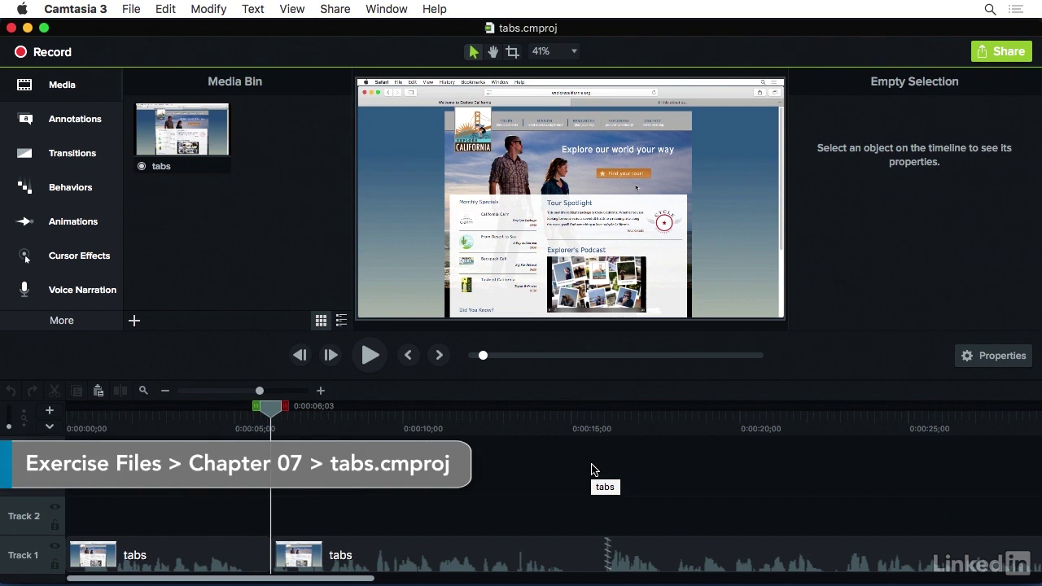
Paste the lower_third group into the tabs project at 0:00:06;03 and open the group for editing.
{"action": "key", "text": "super+v"}
{"action": "left_click_drag", "start_coordinate": [273, 417], "coordinate": [396, 431]}
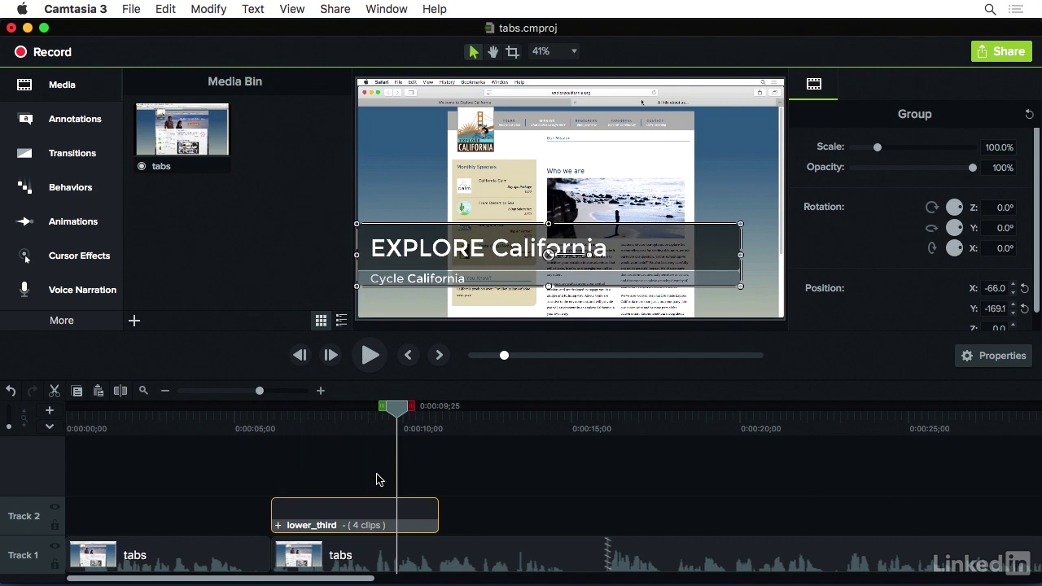
{"action": "double_click", "coordinate": [367, 525]}
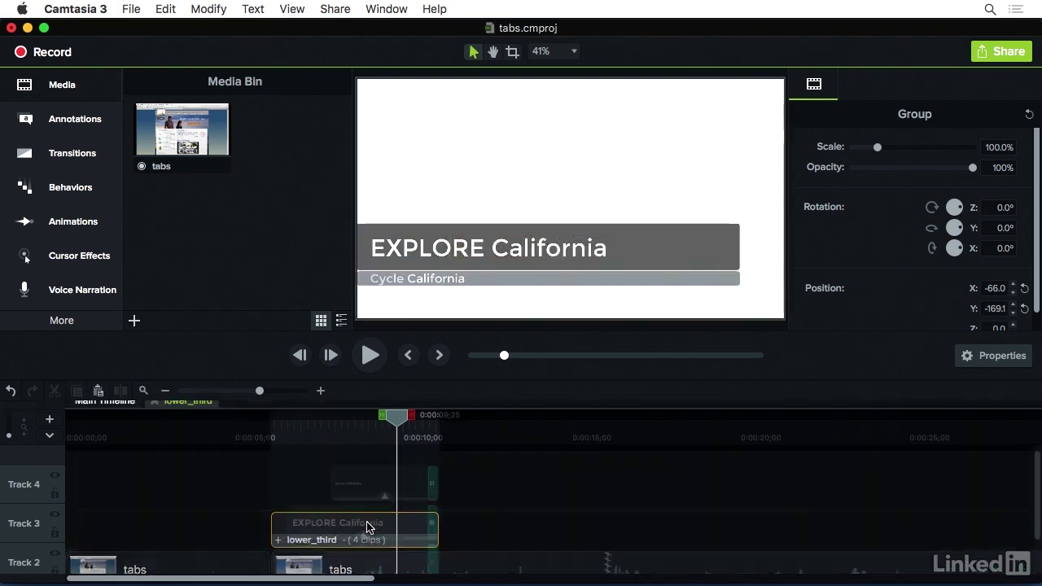
Change the fill colour of the thin bar behind the "Cycle California" text to orange-yellow.
{"action": "left_click", "coordinate": [486, 253]}
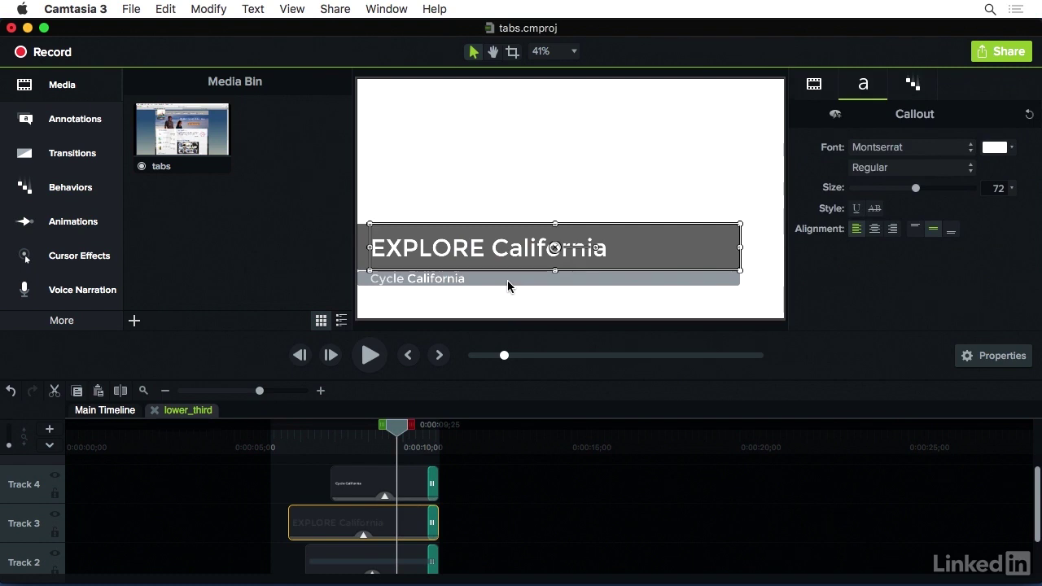
{"action": "left_click", "coordinate": [507, 280]}
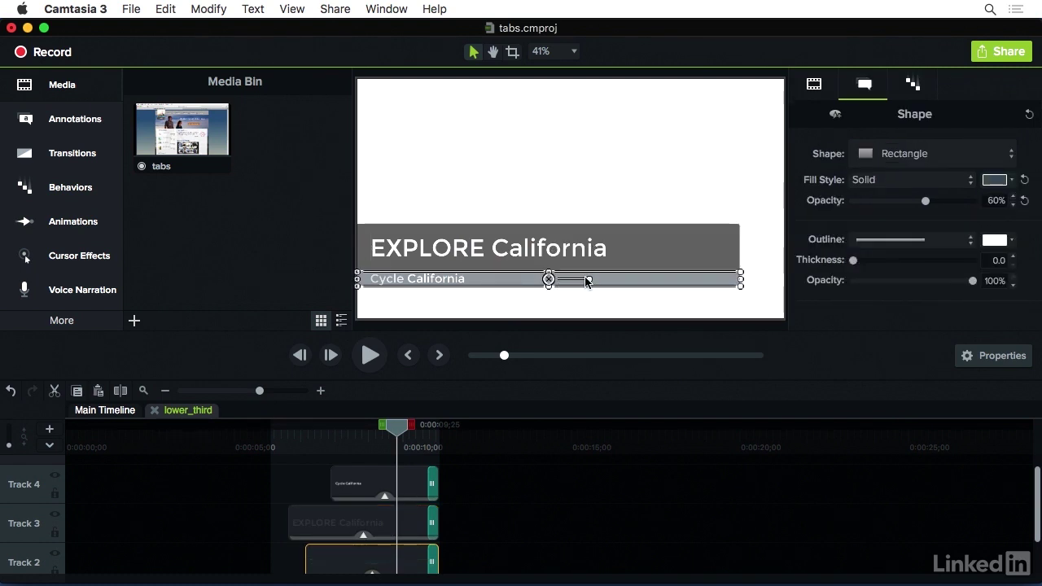
{"action": "left_click", "coordinate": [995, 180]}
{"action": "left_click", "coordinate": [912, 218]}
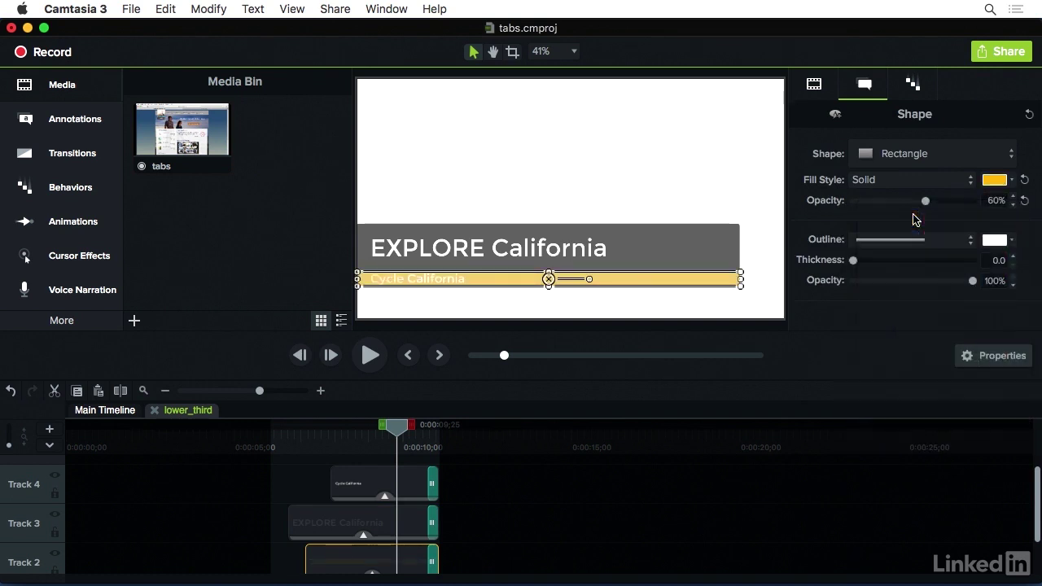
Set the "Cycle California" text colour to black and close the group to check it on the main timeline.
{"action": "left_click", "coordinate": [431, 281]}
{"action": "left_click", "coordinate": [995, 147]}
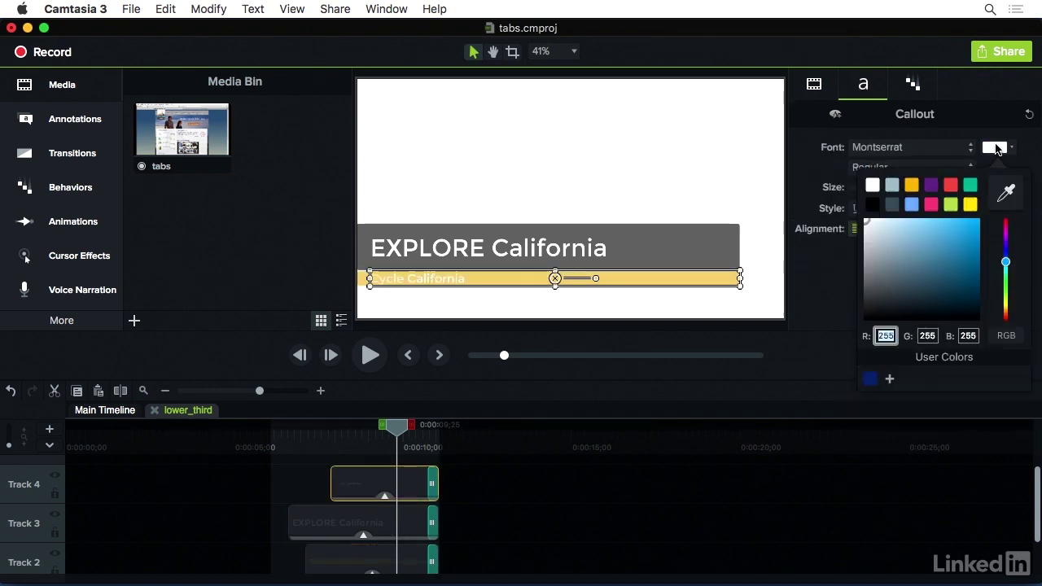
{"action": "left_click", "coordinate": [872, 204]}
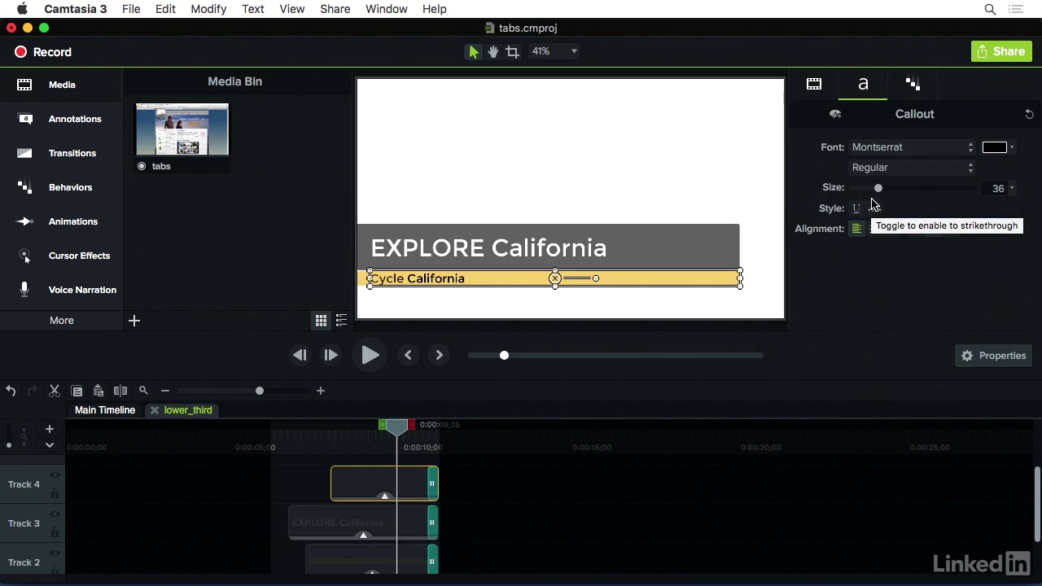
{"action": "left_click", "coordinate": [155, 411]}
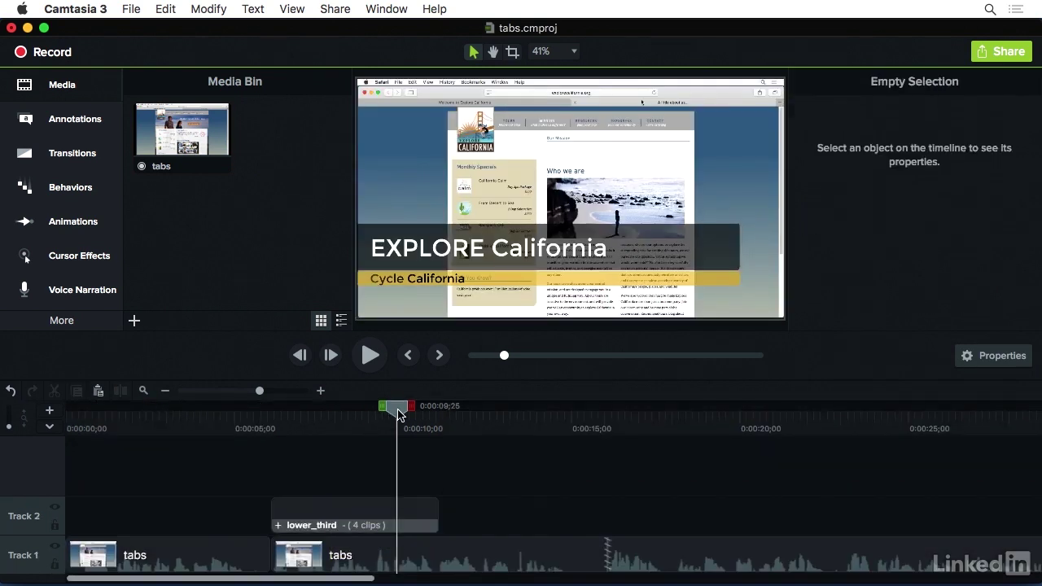
{"action": "mouse_move", "coordinate": [398, 414]}
{"action": "left_mouse_down"}
{"action": "mouse_move", "coordinate": [274, 412]}
{"action": "mouse_move", "coordinate": [412, 419]}
{"action": "left_mouse_up"}
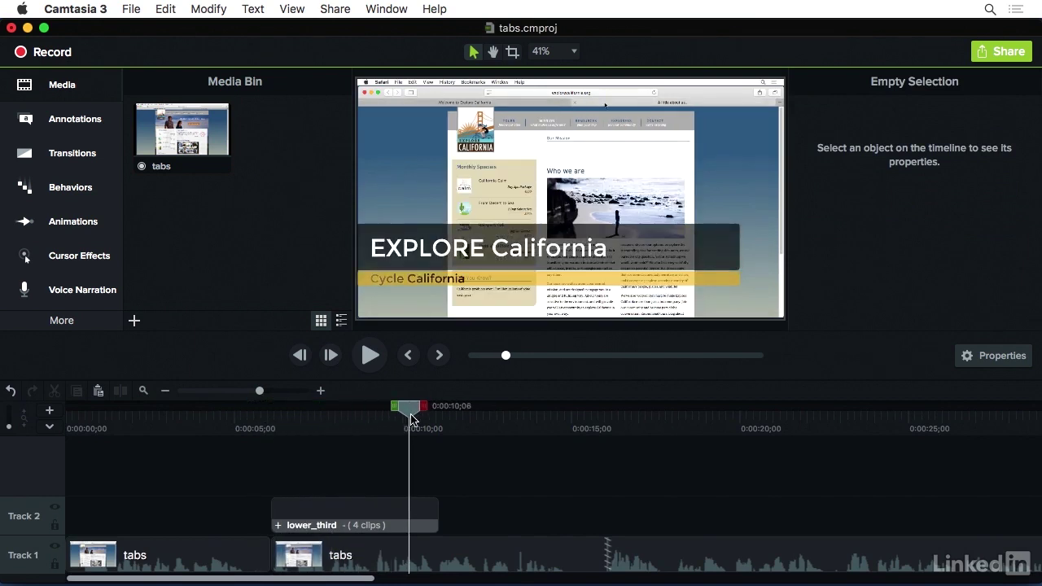
Select the recoloured lower_third group on Track 2 and create a new project.
{"action": "left_click", "coordinate": [359, 511]}
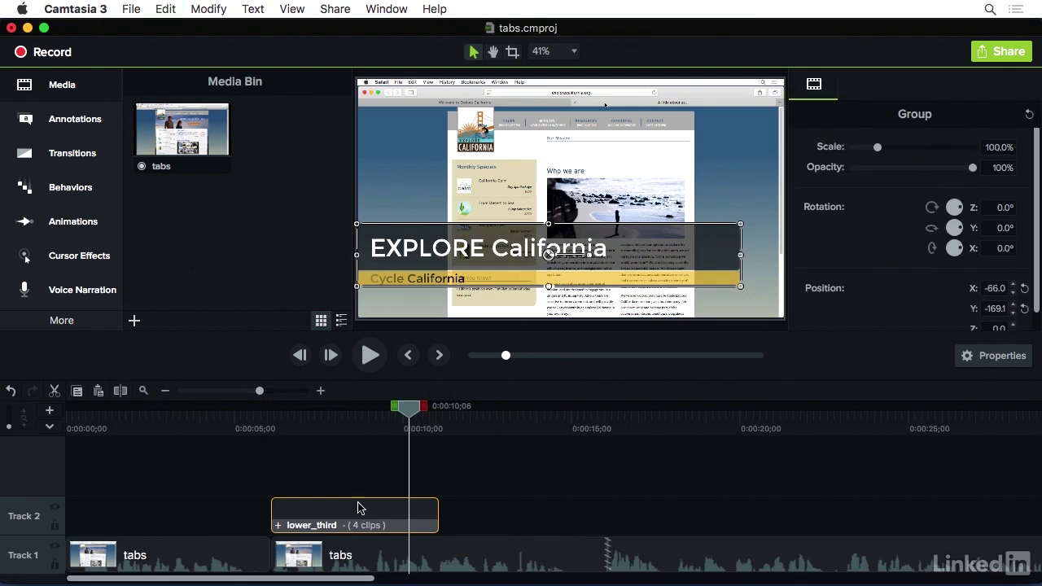
{"action": "left_click", "coordinate": [130, 9]}
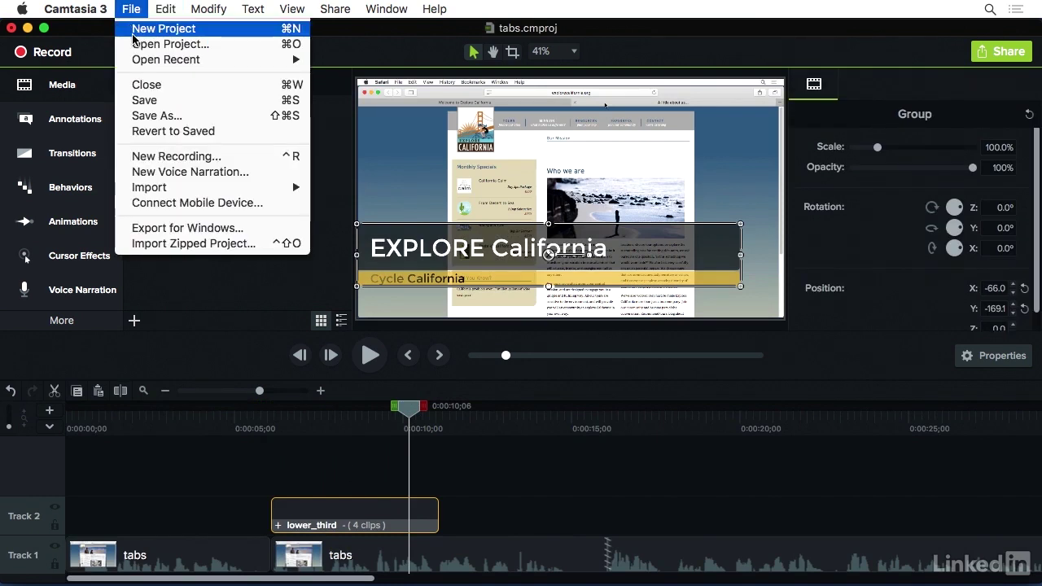
{"action": "left_click", "coordinate": [133, 32]}
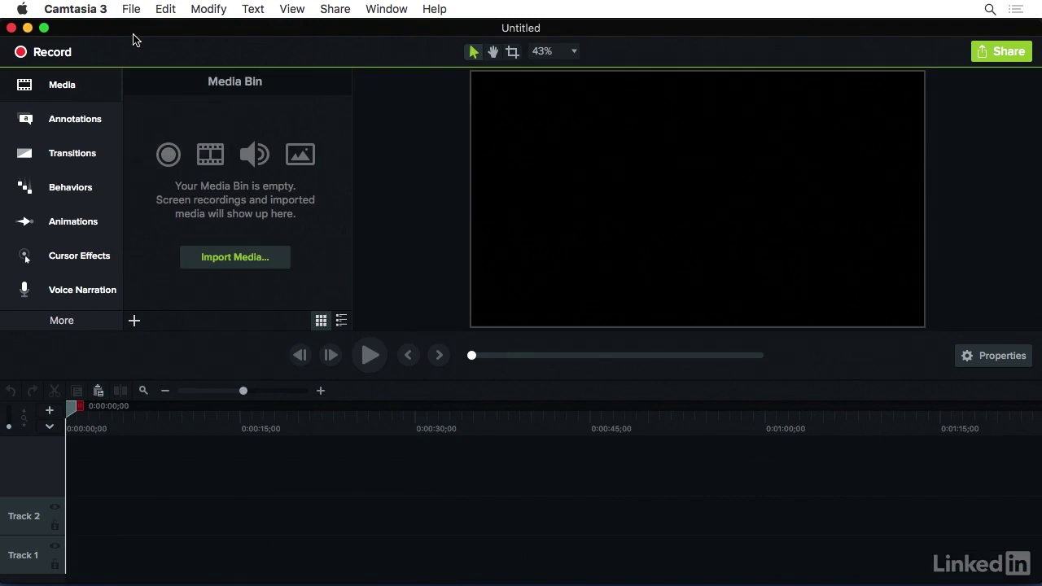
Paste the recoloured lower_third group at the start of the new project and minimize that project to return to the tabs project.
{"action": "key", "text": "super+v"}
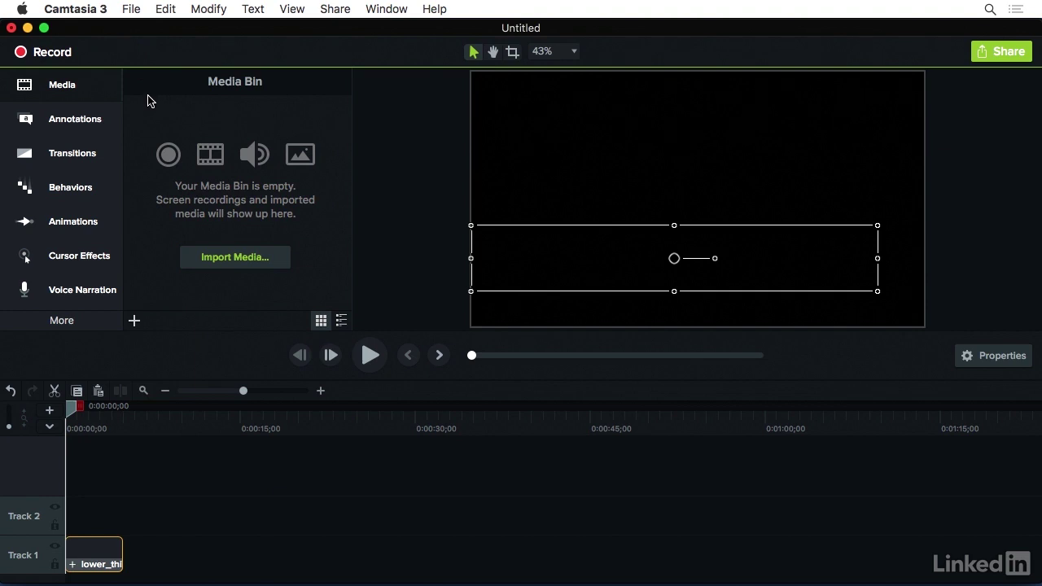
{"action": "left_click", "coordinate": [27, 27]}
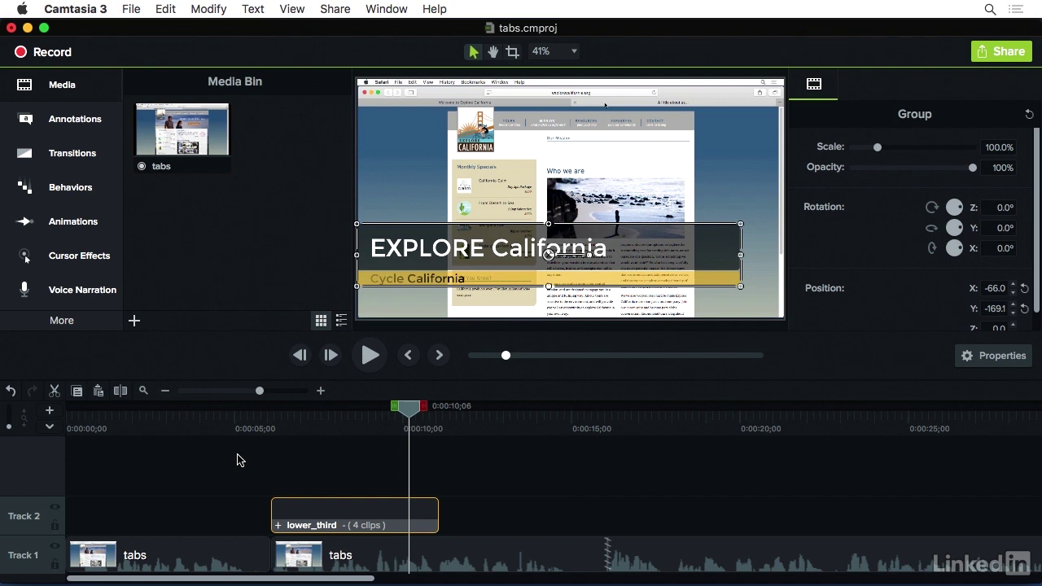
Add a Custom animation at the beginning of the lower_third group on Track 2 and go to the animation's start at 0:00:06;03.
{"action": "left_click", "coordinate": [51, 224]}
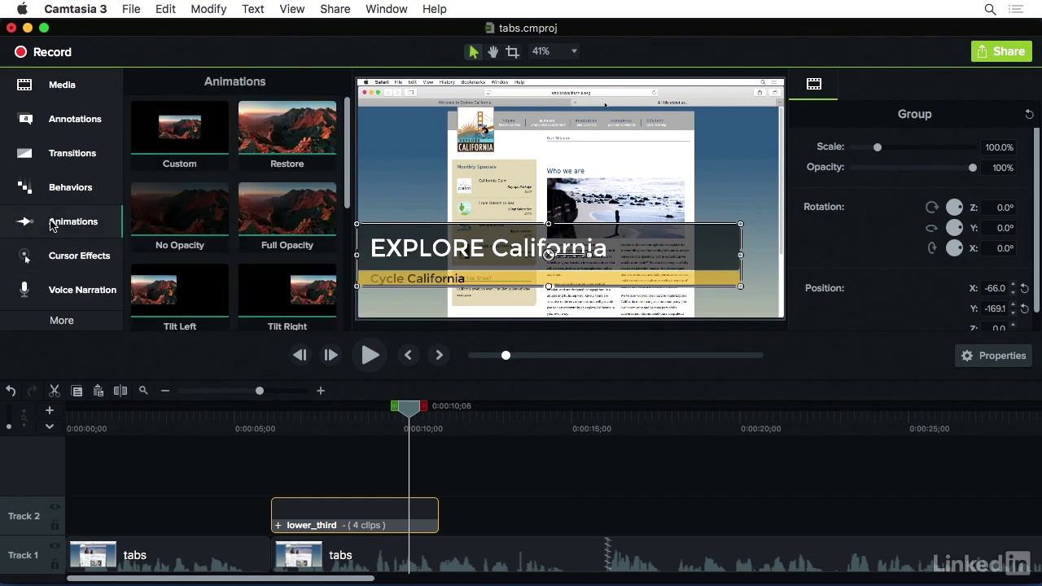
{"action": "mouse_move", "coordinate": [171, 159]}
{"action": "left_mouse_down"}
{"action": "mouse_move", "coordinate": [198, 286]}
{"action": "mouse_move", "coordinate": [283, 528]}
{"action": "left_mouse_up"}
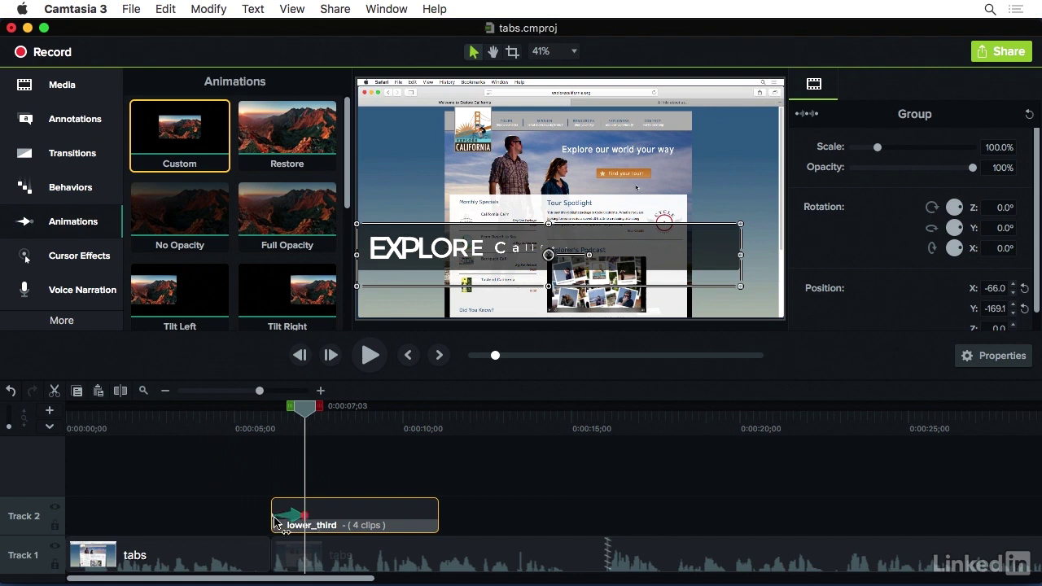
{"action": "left_click", "coordinate": [274, 517]}
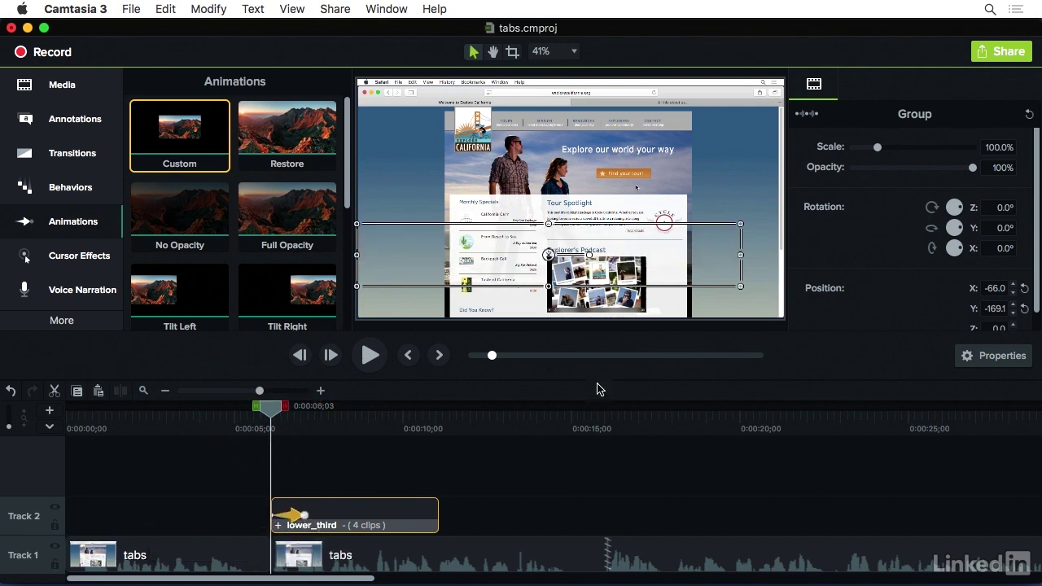
Set the group's starting Z rotation to -360° and shrink it toward its upper-left corner to about 6.9% scale, then scrub through the animation.
{"action": "left_click", "coordinate": [999, 208]}
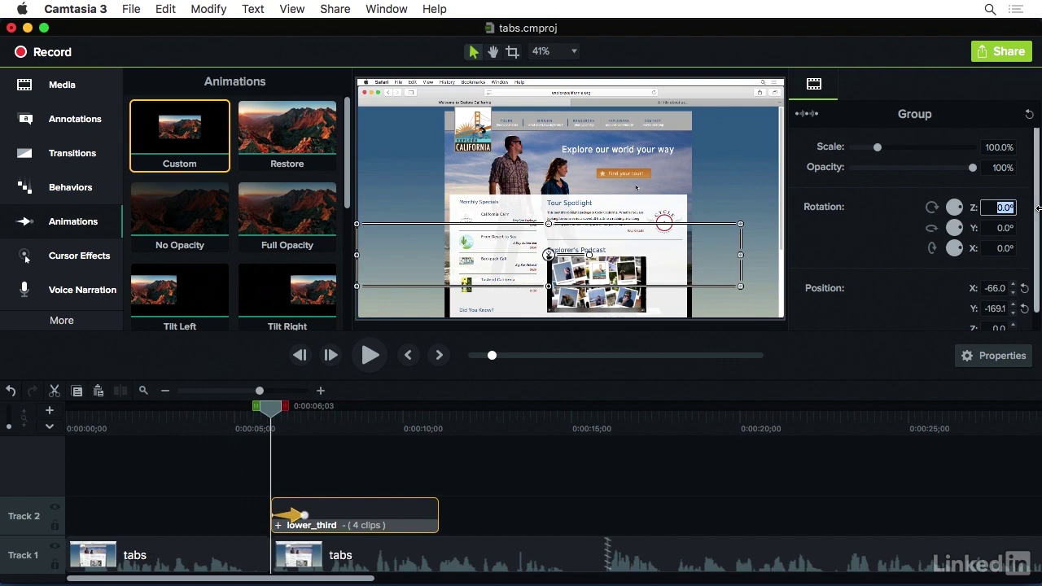
{"action": "type", "text": "-360"}
{"action": "key", "text": "Return"}
{"action": "left_click", "coordinate": [741, 287]}
{"action": "left_click_drag", "start_coordinate": [741, 286], "coordinate": [379, 226]}
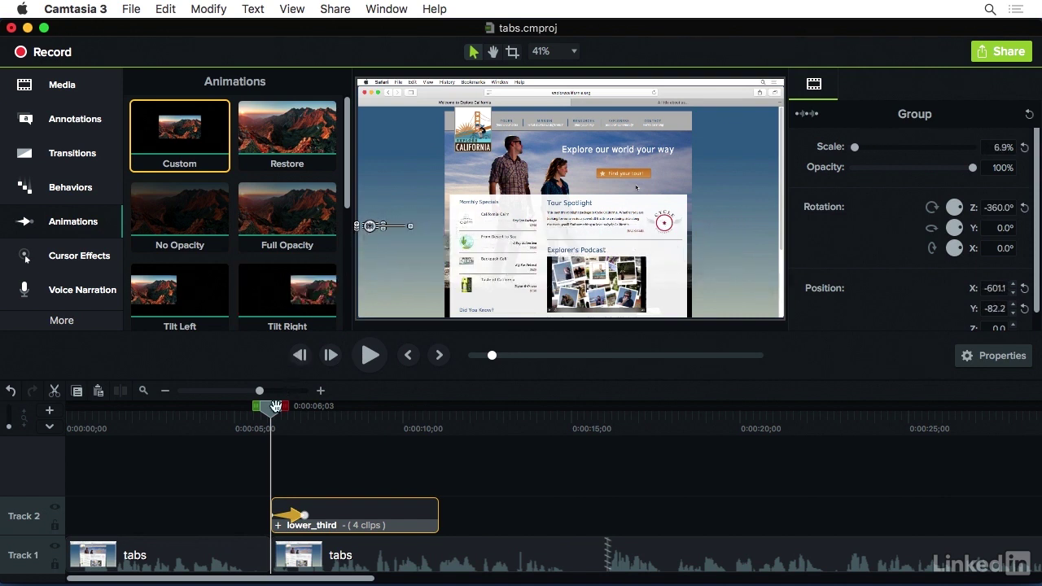
{"action": "left_click_drag", "start_coordinate": [271, 409], "coordinate": [390, 422]}
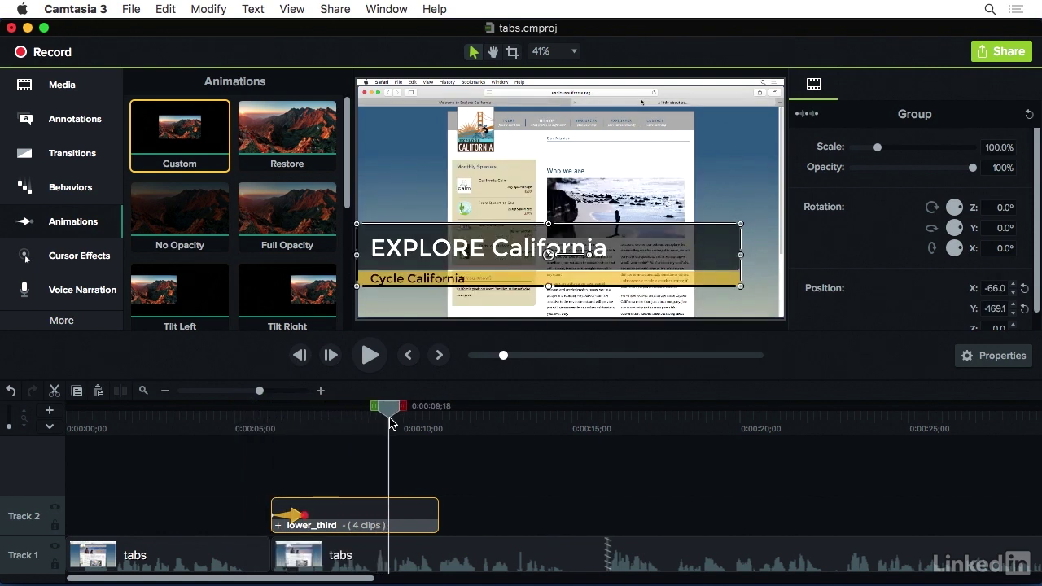